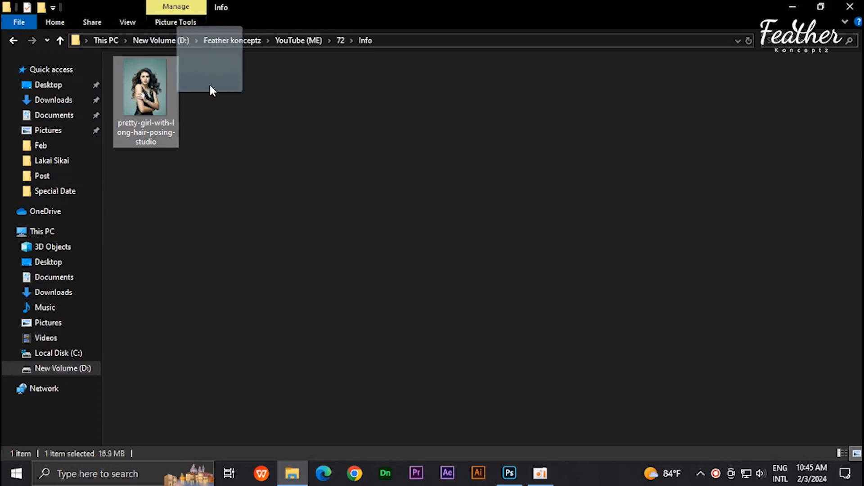
- Switch to Photoshop and save the opened portrait as a Photoshop PSD file in folder 72
key(alt+Tab)
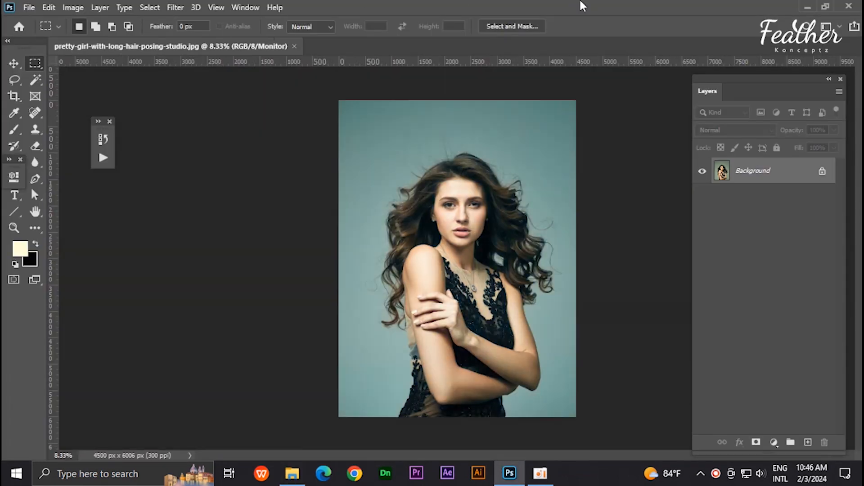
key(ctrl+shift+s)
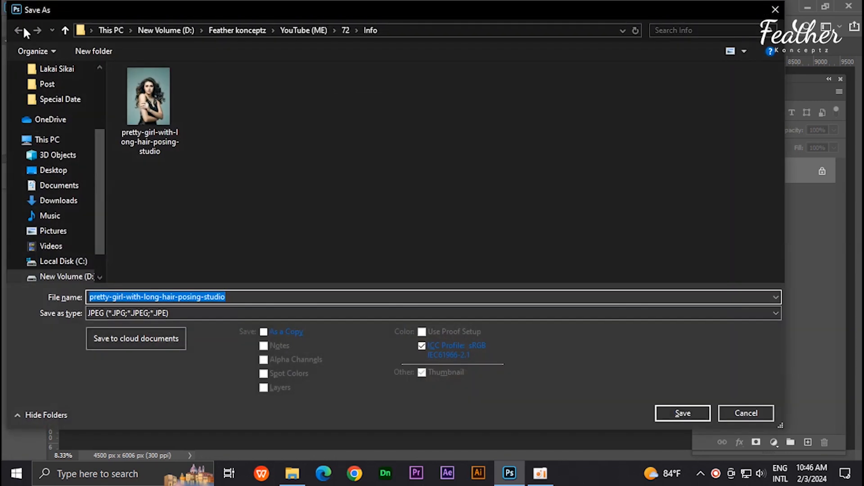
click(66, 30)
click(176, 316)
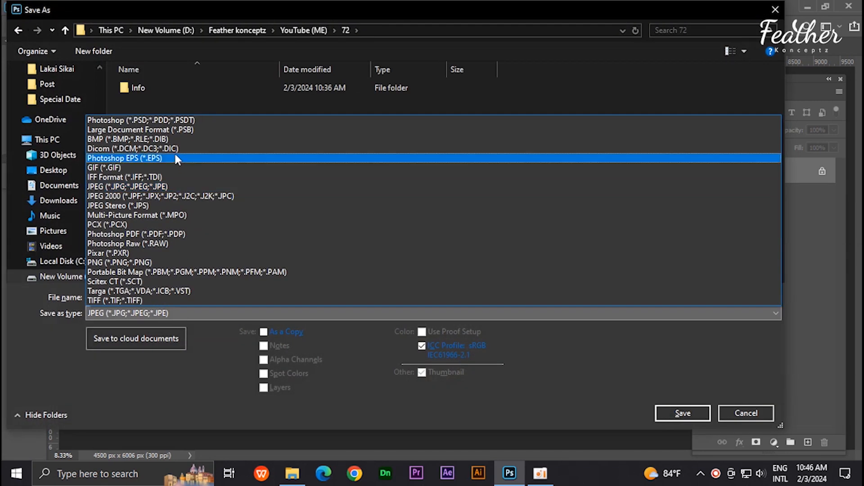
click(173, 113)
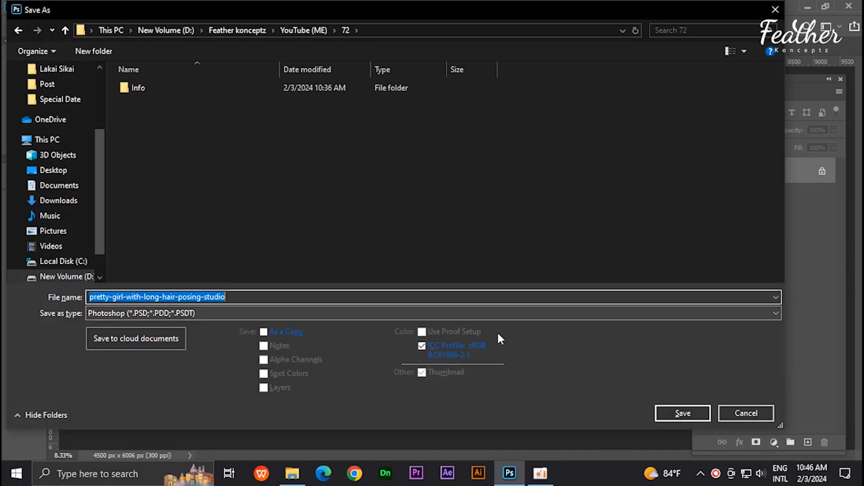
click(666, 413)
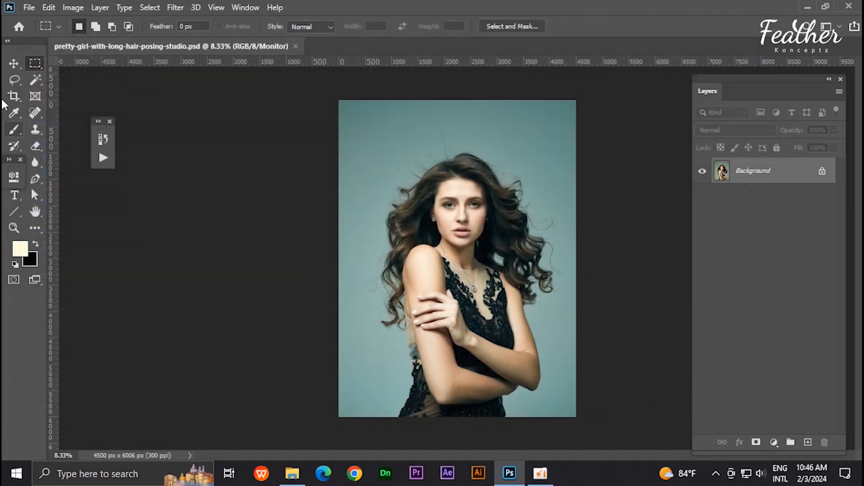
- Unlock the Background layer, duplicate it, and hide the original layer beneath the copy
click(13, 65)
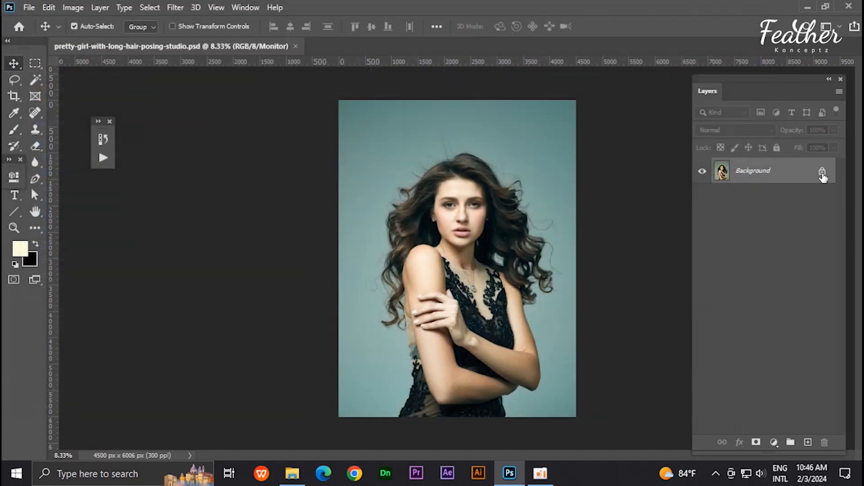
click(823, 175)
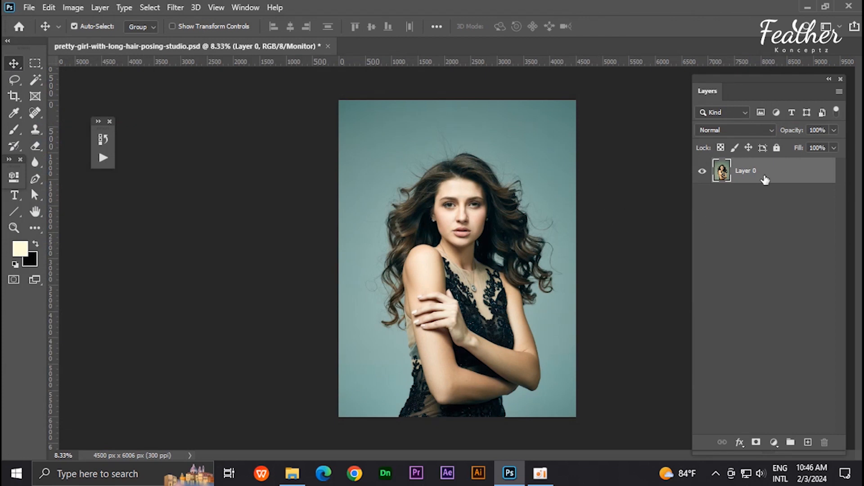
drag(765, 180, 808, 445)
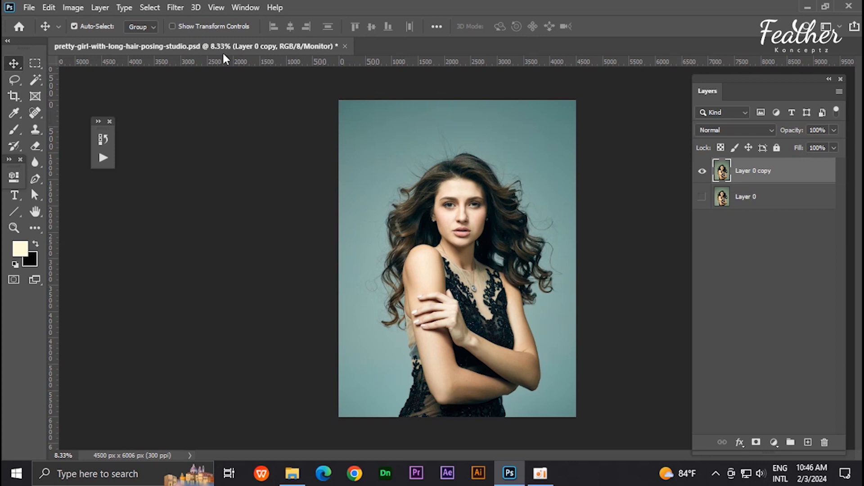
- Select the woman on the duplicated layer with Select Subject and open the selection in Select and Mask
click(149, 8)
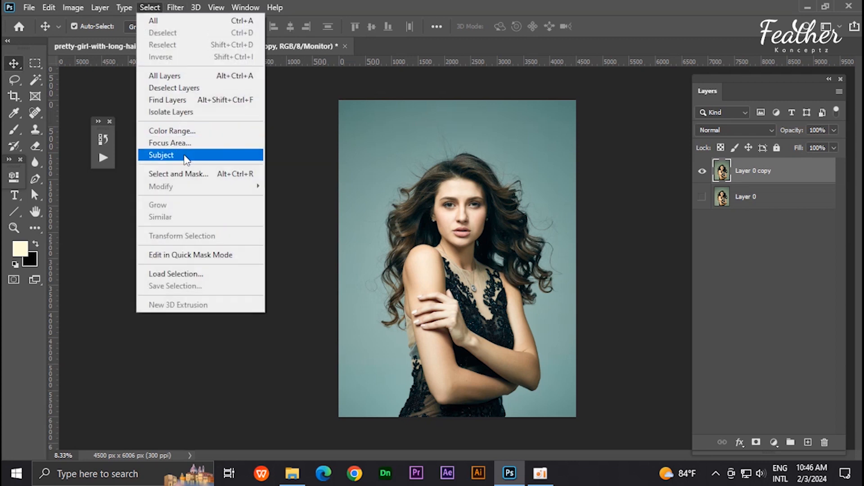
click(189, 161)
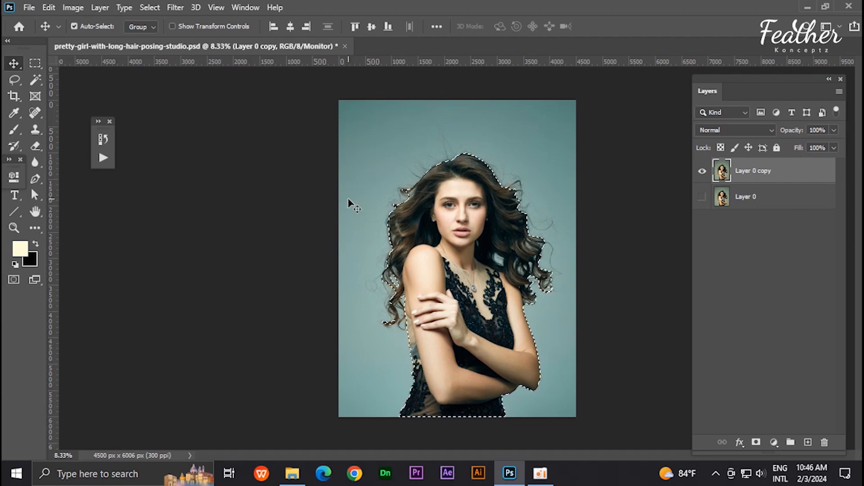
scroll(417, 315, up, 3)
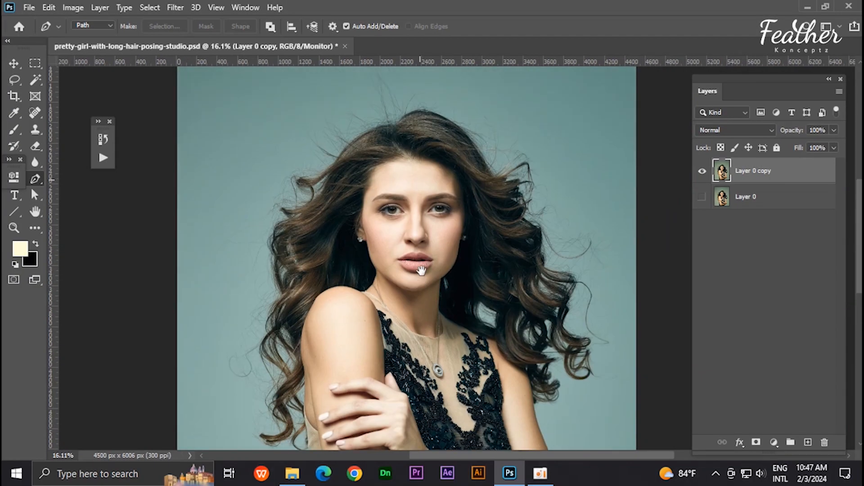
drag(421, 270, 441, 232)
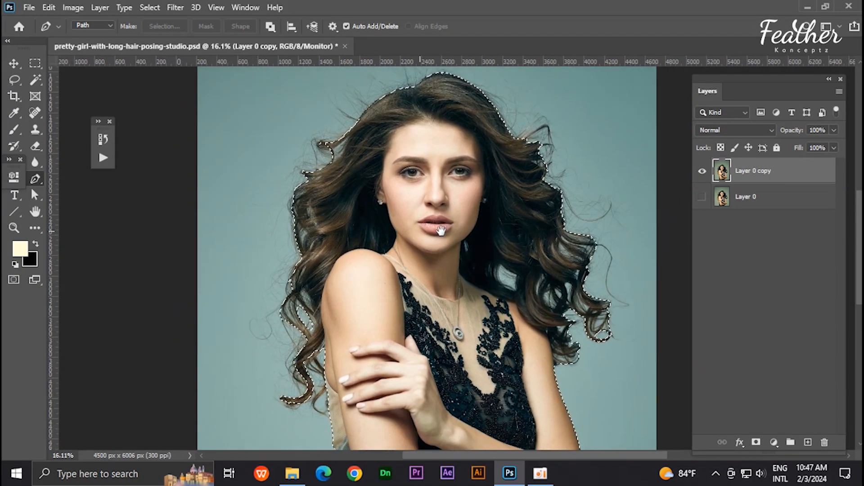
click(36, 64)
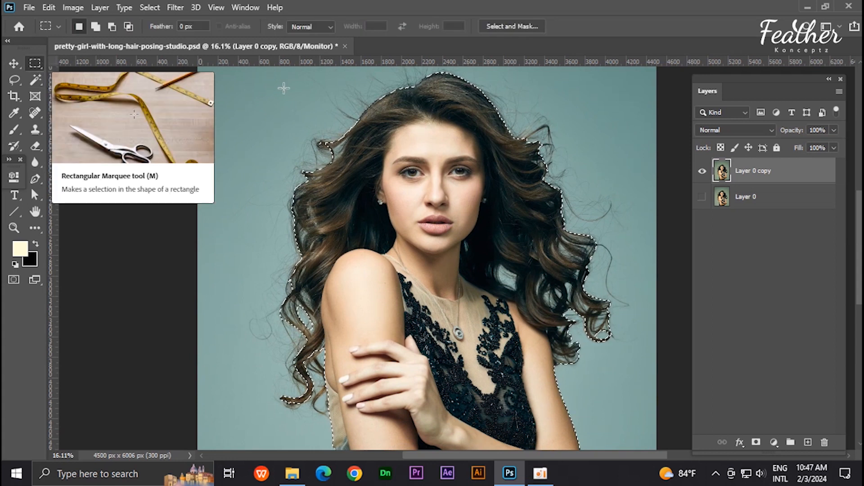
click(512, 26)
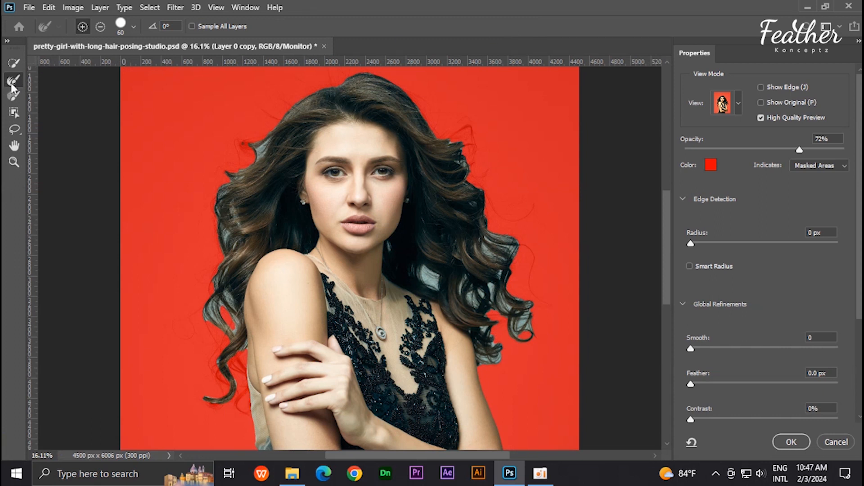
- Refine the flicked-out strands on the upper-left side of the hair with the Refine Edge Brush at size 60
scroll(251, 144, up, 5)
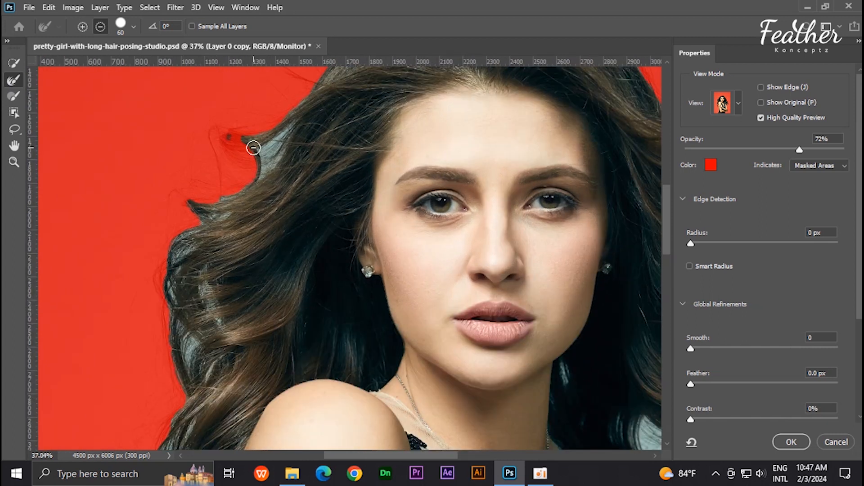
mouse_move(280, 150)
mouse_down()
mouse_move(277, 158)
mouse_move(250, 137)
mouse_move(201, 130)
mouse_move(238, 140)
mouse_move(214, 139)
mouse_move(254, 163)
mouse_move(197, 125)
mouse_move(207, 178)
mouse_move(200, 231)
mouse_move(217, 203)
mouse_move(246, 206)
mouse_move(272, 178)
mouse_up()
mouse_move(212, 230)
mouse_down()
mouse_move(196, 238)
mouse_move(235, 211)
mouse_up()
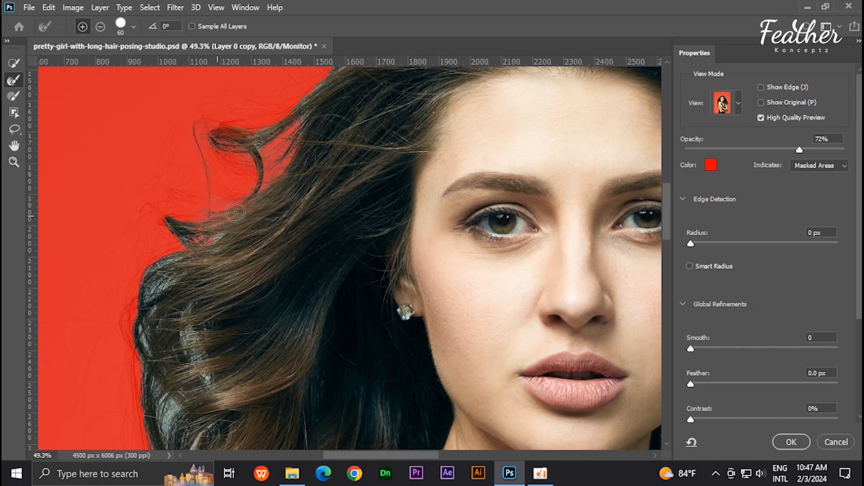
- Refine the wavy hair edge and inner gaps left of the face, down to the shoulder, with brush size 50
scroll(283, 199, down, 4)
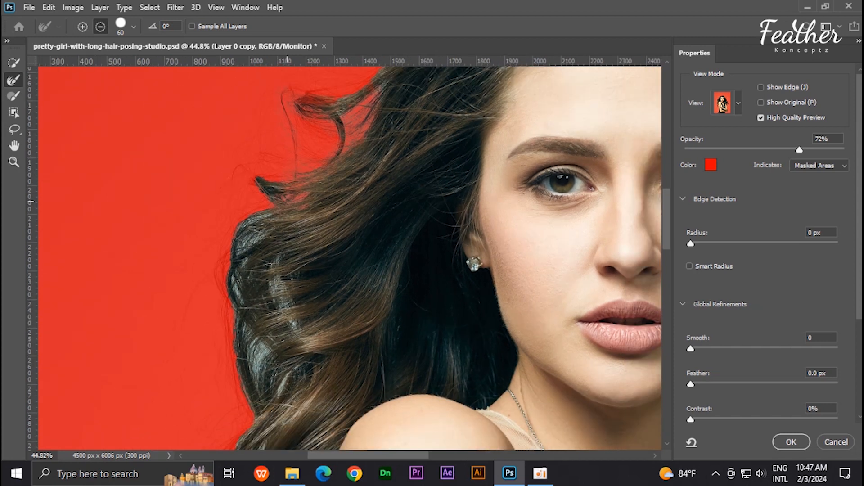
mouse_move(277, 210)
mouse_down()
mouse_move(247, 226)
mouse_move(235, 214)
mouse_move(234, 234)
mouse_move(273, 229)
mouse_move(245, 242)
mouse_move(264, 223)
mouse_move(247, 246)
mouse_move(255, 260)
mouse_move(242, 264)
mouse_move(239, 288)
mouse_move(242, 277)
mouse_move(284, 261)
mouse_move(278, 290)
mouse_move(285, 310)
mouse_move(278, 263)
mouse_move(293, 316)
mouse_move(283, 305)
mouse_move(264, 315)
mouse_move(321, 189)
mouse_move(303, 184)
mouse_move(292, 216)
mouse_move(291, 163)
mouse_move(310, 215)
mouse_move(321, 194)
mouse_move(309, 238)
mouse_move(319, 206)
mouse_up()
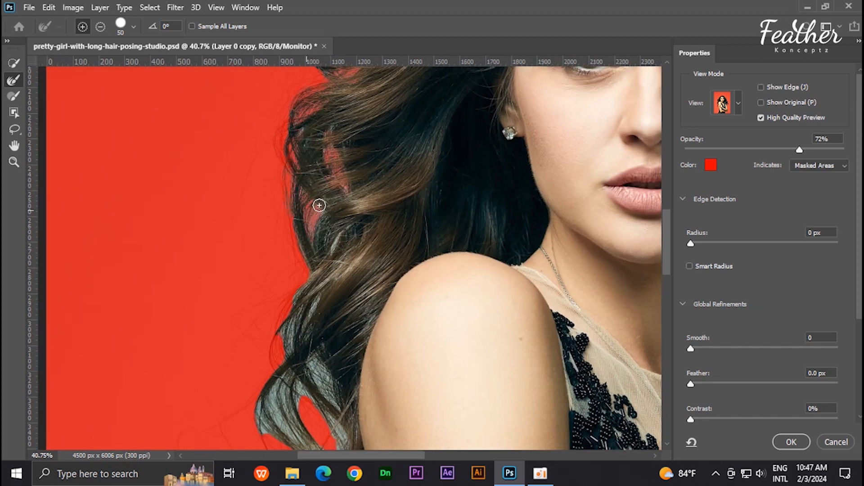
mouse_move(329, 247)
mouse_down()
mouse_move(350, 224)
mouse_move(320, 246)
mouse_up()
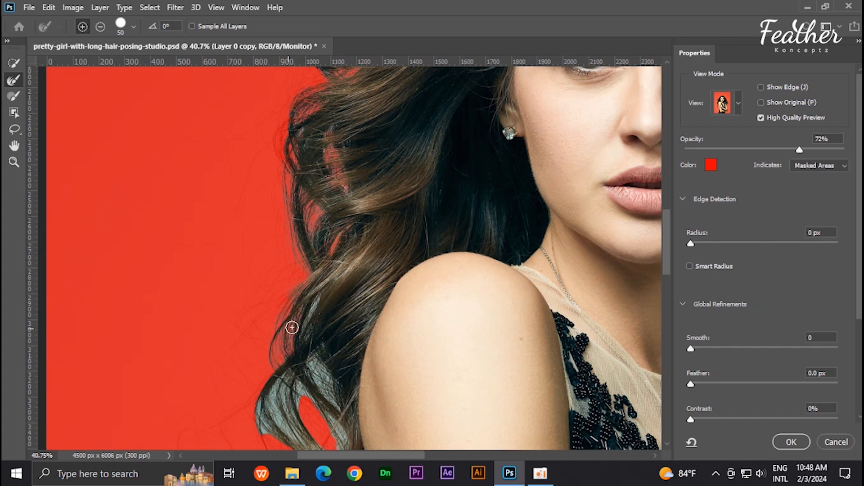
- Brush out the background showing between the looped curls beside the woman's left-hand shoulder in the image
drag(303, 329, 374, 144)
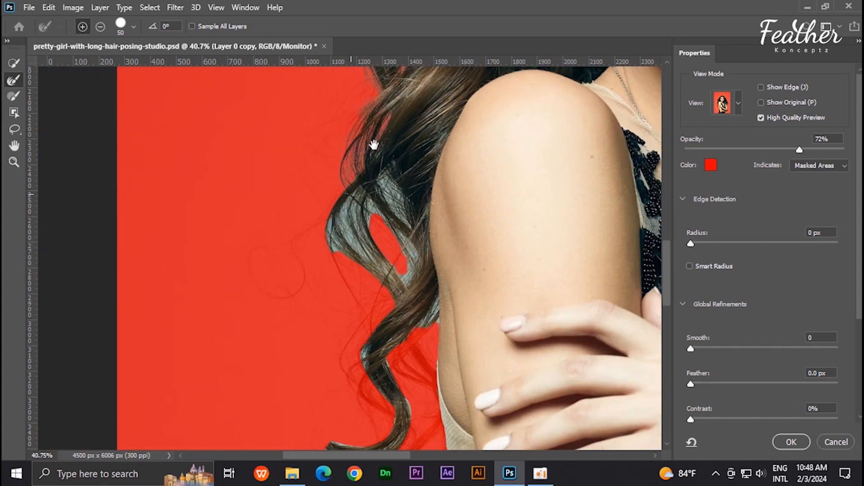
mouse_move(388, 182)
mouse_down()
mouse_move(401, 223)
mouse_move(378, 174)
mouse_move(393, 184)
mouse_move(401, 214)
mouse_up()
mouse_move(356, 193)
mouse_down()
mouse_move(390, 280)
mouse_move(383, 304)
mouse_move(413, 262)
mouse_move(399, 294)
mouse_move(414, 253)
mouse_move(394, 227)
mouse_move(414, 266)
mouse_move(398, 233)
mouse_move(363, 201)
mouse_move(367, 217)
mouse_move(377, 207)
mouse_move(386, 232)
mouse_move(361, 196)
mouse_move(352, 242)
mouse_move(353, 201)
mouse_move(341, 236)
mouse_up()
mouse_move(386, 275)
mouse_down()
mouse_move(353, 205)
mouse_move(398, 294)
mouse_move(352, 241)
mouse_up()
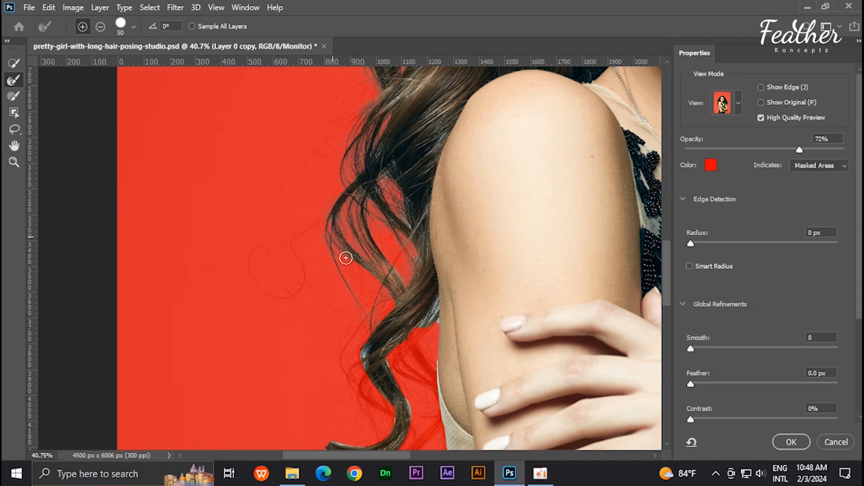
drag(394, 281, 416, 264)
mouse_move(400, 217)
mouse_down()
mouse_move(414, 280)
mouse_move(391, 267)
mouse_move(404, 292)
mouse_move(434, 301)
mouse_move(421, 332)
mouse_move(438, 310)
mouse_move(446, 206)
mouse_move(465, 169)
mouse_move(418, 224)
mouse_move(418, 202)
mouse_move(422, 225)
mouse_move(414, 201)
mouse_move(433, 239)
mouse_move(442, 192)
mouse_move(434, 226)
mouse_move(442, 191)
mouse_move(465, 280)
mouse_move(448, 246)
mouse_move(449, 272)
mouse_move(450, 243)
mouse_move(440, 294)
mouse_move(400, 303)
mouse_move(430, 304)
mouse_move(382, 295)
mouse_move(413, 294)
mouse_move(386, 288)
mouse_move(412, 295)
mouse_move(422, 209)
mouse_move(420, 243)
mouse_move(447, 264)
mouse_move(423, 249)
mouse_up()
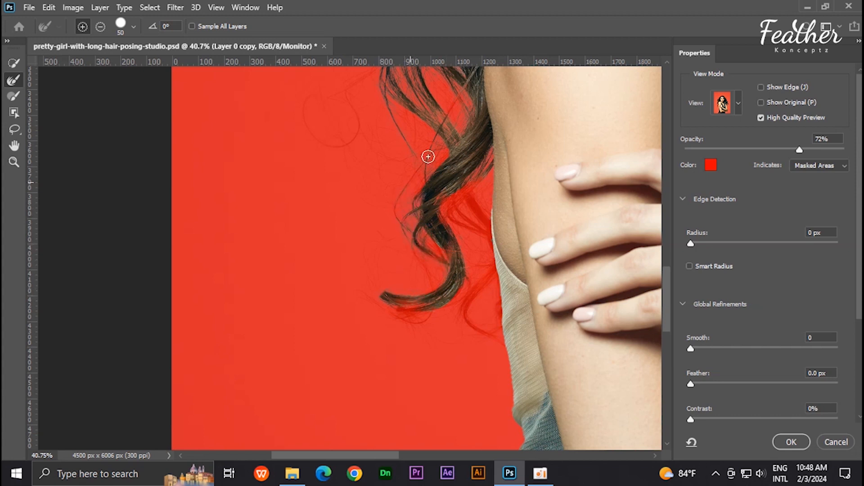
- Refine the lowest curl tips and the fine strands between them and the upper arm
mouse_move(435, 220)
mouse_down()
mouse_move(387, 207)
mouse_move(413, 195)
mouse_move(410, 167)
mouse_move(428, 199)
mouse_move(410, 148)
mouse_move(398, 191)
mouse_move(422, 205)
mouse_up()
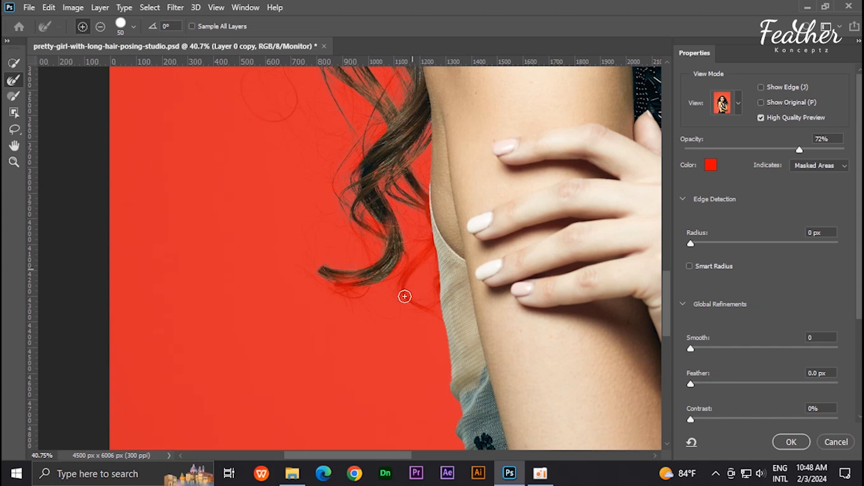
mouse_move(432, 247)
mouse_down()
mouse_move(403, 295)
mouse_move(435, 311)
mouse_move(403, 300)
mouse_move(420, 257)
mouse_up()
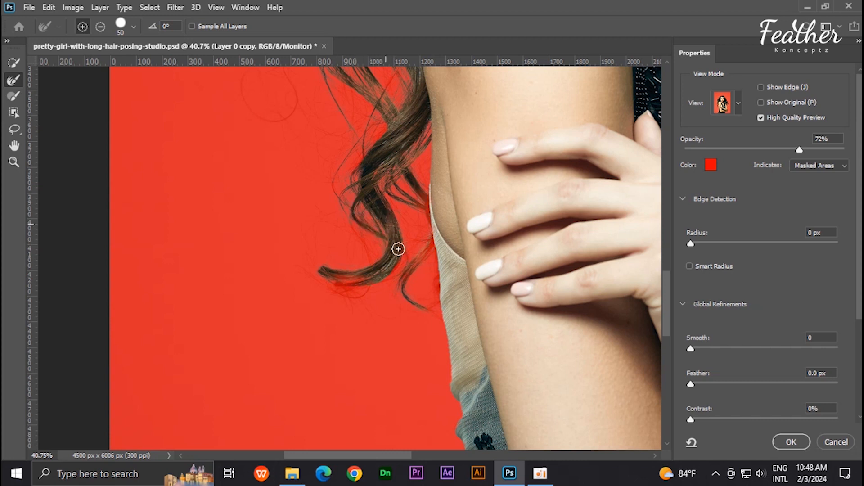
mouse_move(365, 278)
mouse_down()
mouse_move(335, 285)
mouse_move(366, 290)
mouse_move(361, 295)
mouse_move(323, 277)
mouse_up()
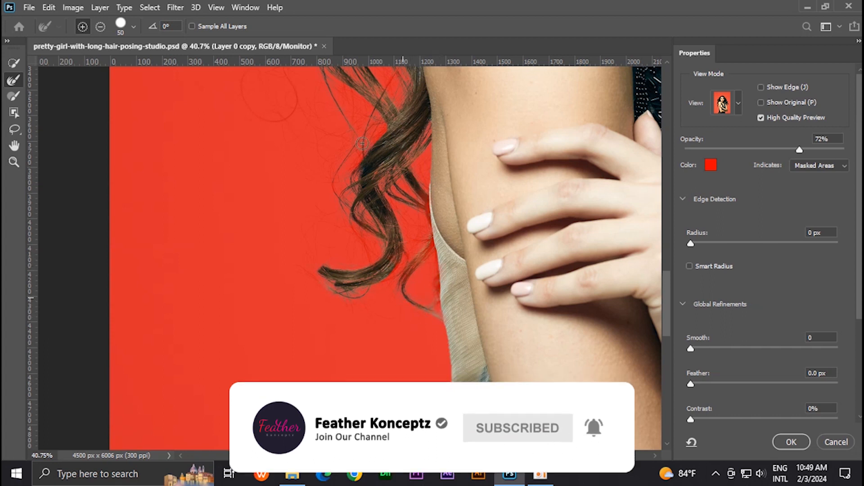
- Refine the stray hairs along the crown of the head with the Refine Edge Brush at size 35
scroll(350, 206, down, 3)
scroll(338, 211, down, 1)
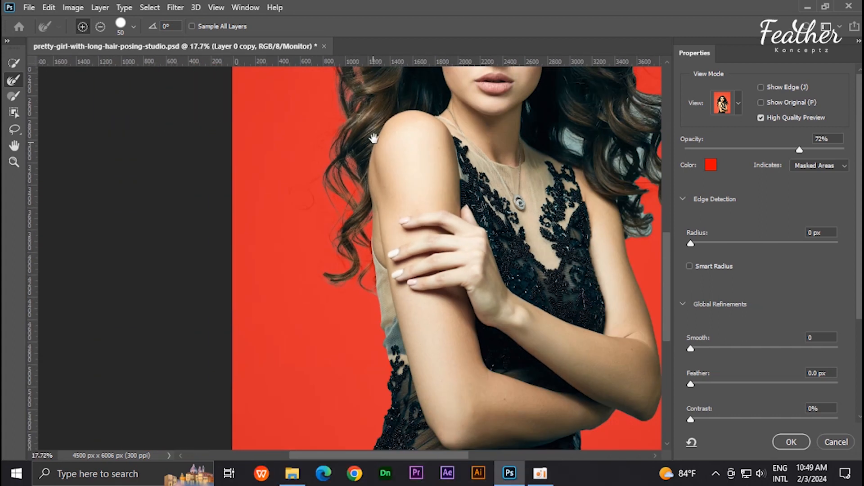
drag(373, 138, 337, 277)
drag(352, 181, 286, 287)
scroll(292, 255, up, 5)
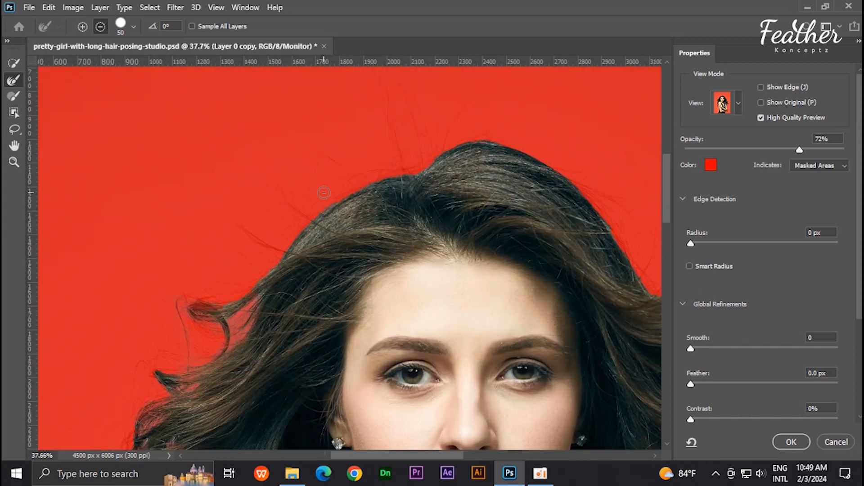
key(bracketleft)
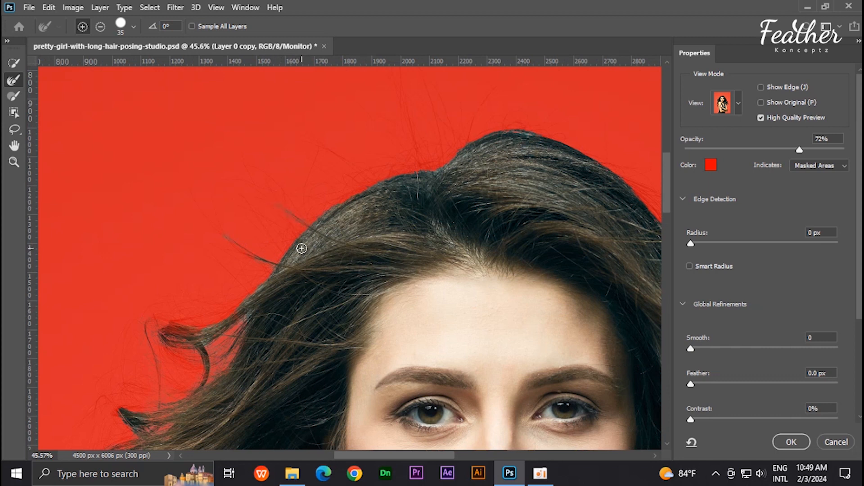
drag(374, 176, 285, 236)
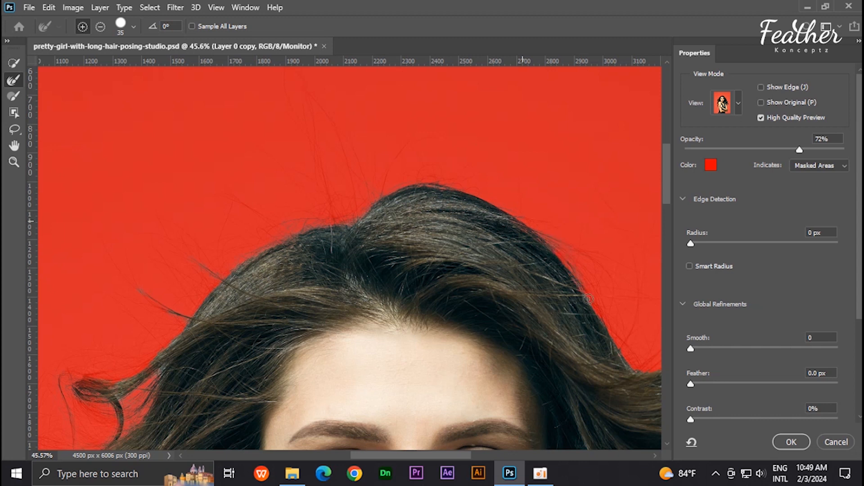
- Recover the bent flyaway strand and clean the jagged hair edge on the upper-right side of the head
drag(106, 177, 330, 210)
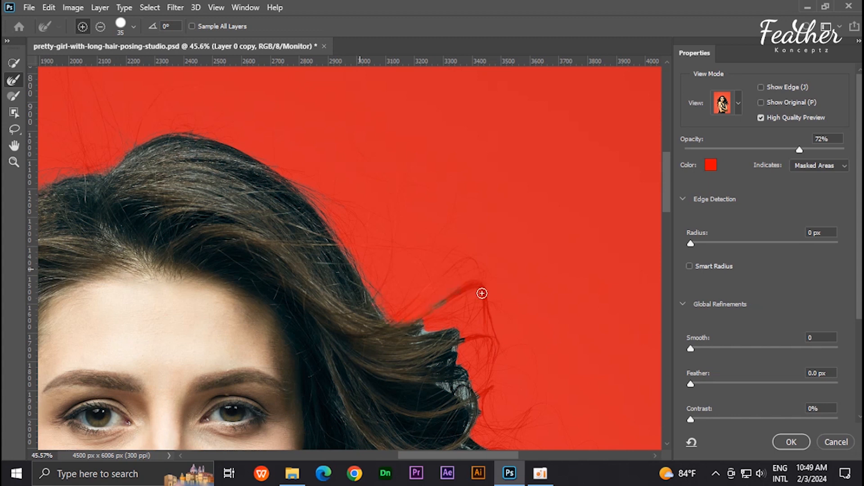
drag(482, 293, 488, 323)
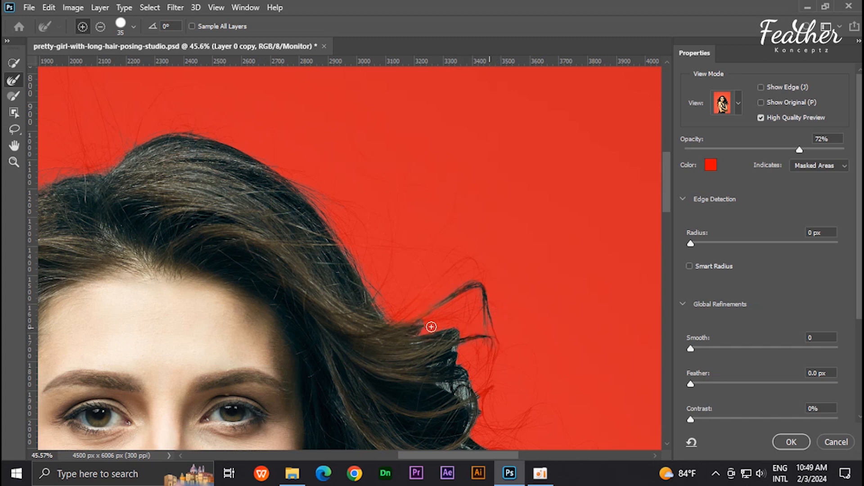
mouse_move(439, 347)
mouse_down()
mouse_move(315, 207)
mouse_move(356, 261)
mouse_move(338, 249)
mouse_up()
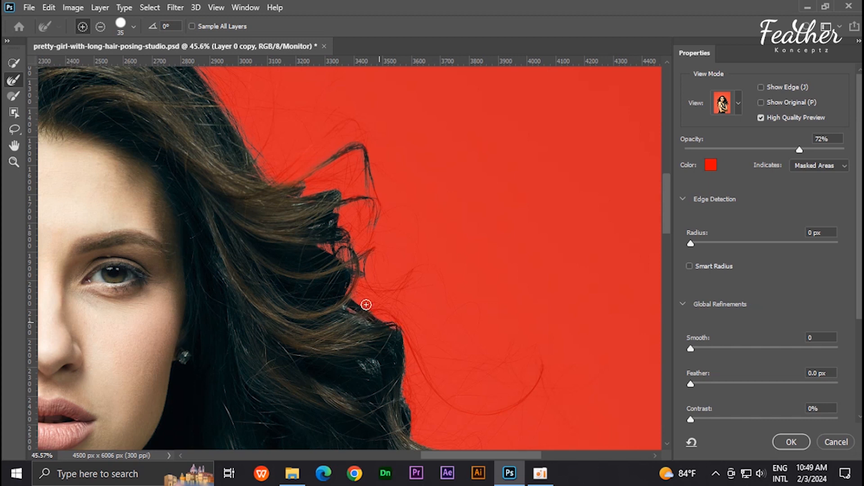
- Refine the right-hand hair gap near eye level and bring back the long curved loose strands beside the hair
drag(412, 316, 337, 149)
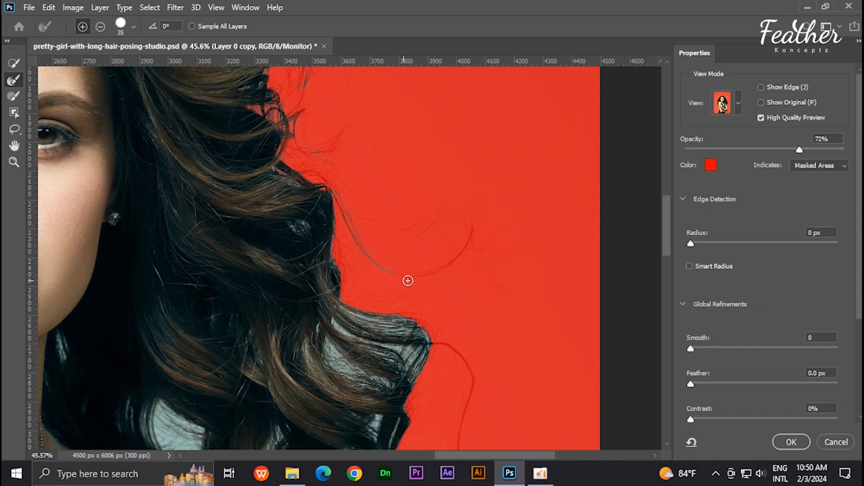
drag(343, 266, 381, 169)
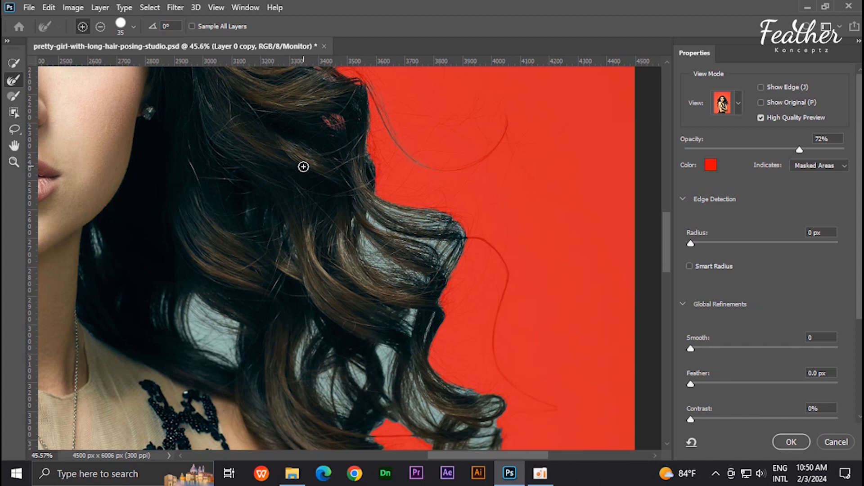
mouse_move(414, 207)
mouse_down()
mouse_move(375, 202)
mouse_move(449, 225)
mouse_move(411, 215)
mouse_move(443, 215)
mouse_move(504, 255)
mouse_move(502, 377)
mouse_move(550, 409)
mouse_up()
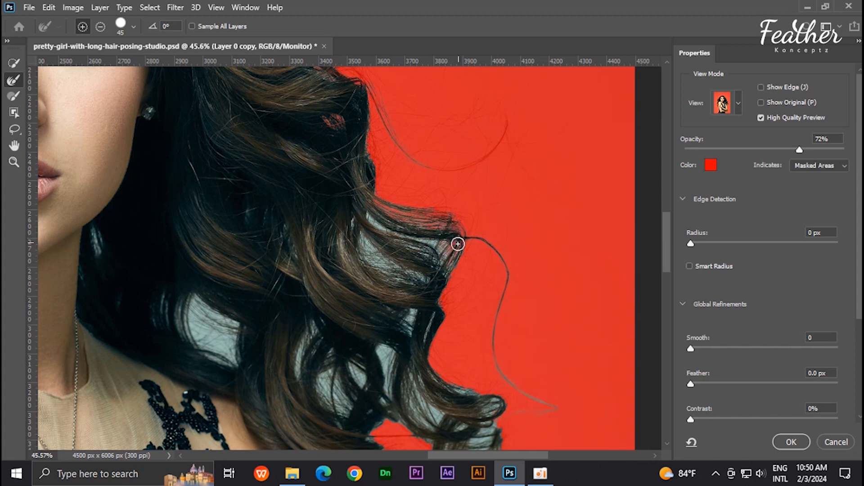
- Refine the outward-curling lock at chin level with the Refine Edge Brush, clearing the background between its strands
mouse_move(415, 236)
mouse_down()
mouse_move(367, 218)
mouse_move(371, 212)
mouse_move(376, 226)
mouse_move(433, 248)
mouse_move(386, 227)
mouse_move(440, 239)
mouse_move(409, 236)
mouse_up()
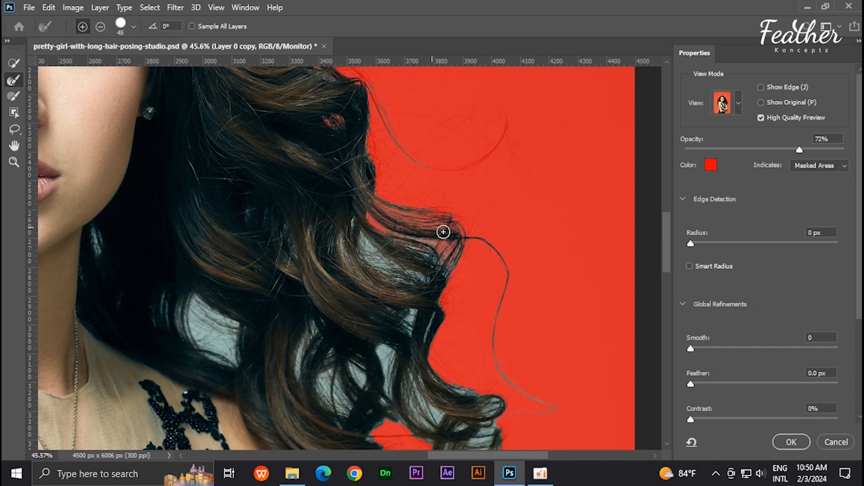
drag(355, 220, 346, 250)
mouse_move(399, 278)
mouse_down()
mouse_move(363, 241)
mouse_move(415, 276)
mouse_move(378, 252)
mouse_move(376, 263)
mouse_up()
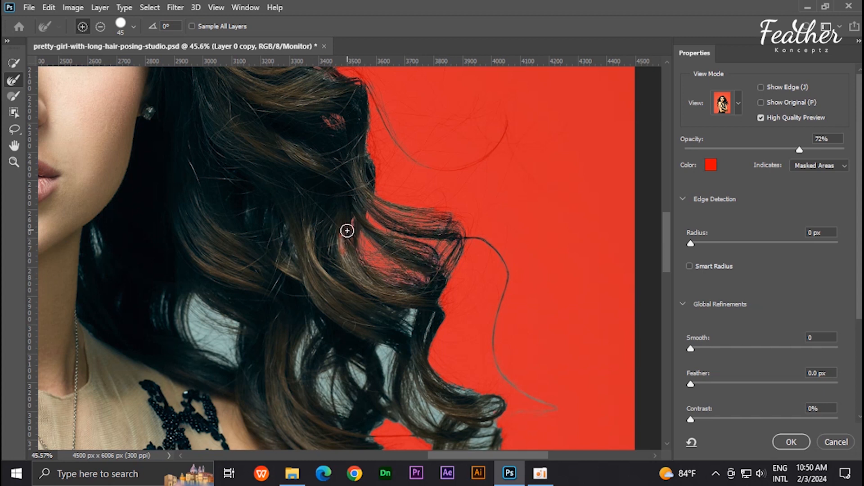
click(12, 59)
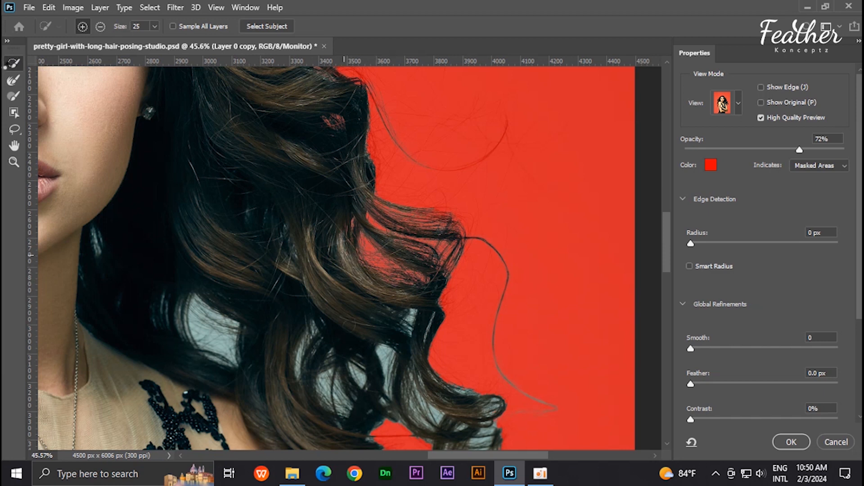
click(13, 80)
- Enlarge the Refine Edge Brush to 70 and clear the background from the hair gap beside the neck above the shoulder
drag(324, 265, 424, 215)
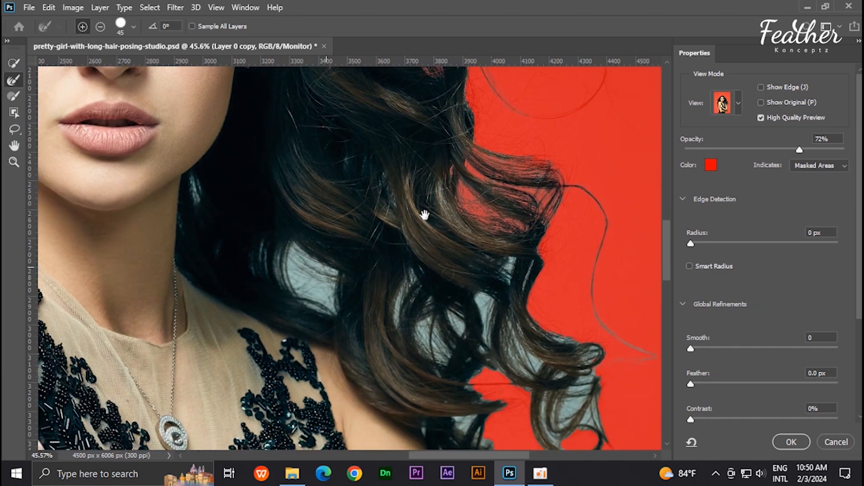
key(bracketright)
key(bracketright)
key(bracketright)
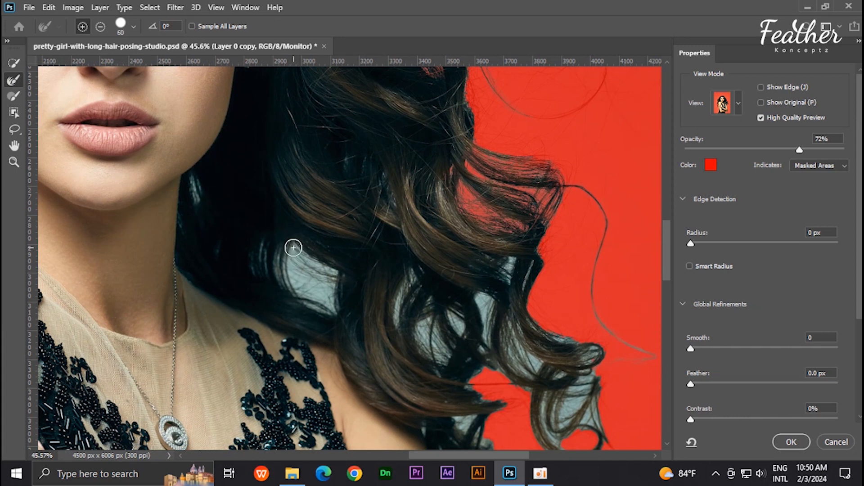
mouse_move(296, 277)
mouse_down()
mouse_move(307, 305)
mouse_move(300, 260)
mouse_move(313, 266)
mouse_move(318, 276)
mouse_move(295, 260)
mouse_move(330, 280)
mouse_move(329, 303)
mouse_move(314, 284)
mouse_move(332, 274)
mouse_move(337, 320)
mouse_move(322, 310)
mouse_up()
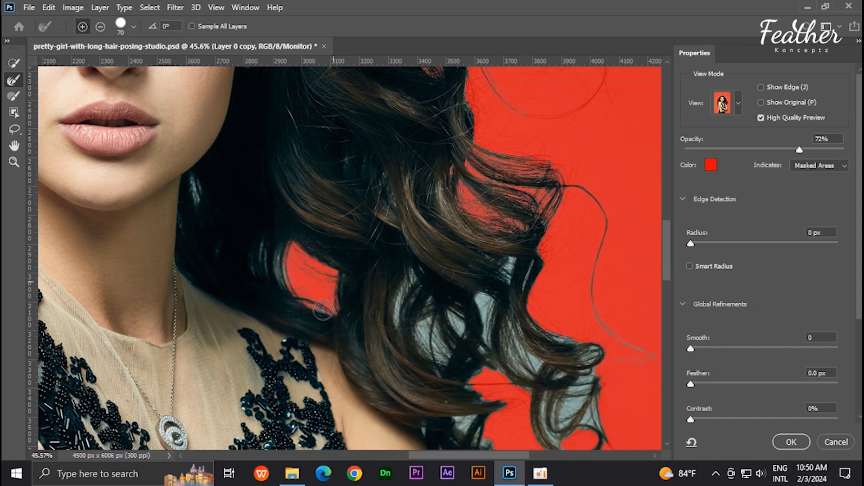
- Clear the background from the openings between the thick curls above the shoulder and along their outer edge
drag(423, 237, 333, 199)
mouse_move(313, 252)
mouse_down()
mouse_move(308, 288)
mouse_move(341, 291)
mouse_move(362, 272)
mouse_move(337, 267)
mouse_move(336, 306)
mouse_move(359, 318)
mouse_move(333, 286)
mouse_move(352, 315)
mouse_move(339, 279)
mouse_move(351, 318)
mouse_move(360, 274)
mouse_move(375, 296)
mouse_move(337, 259)
mouse_up()
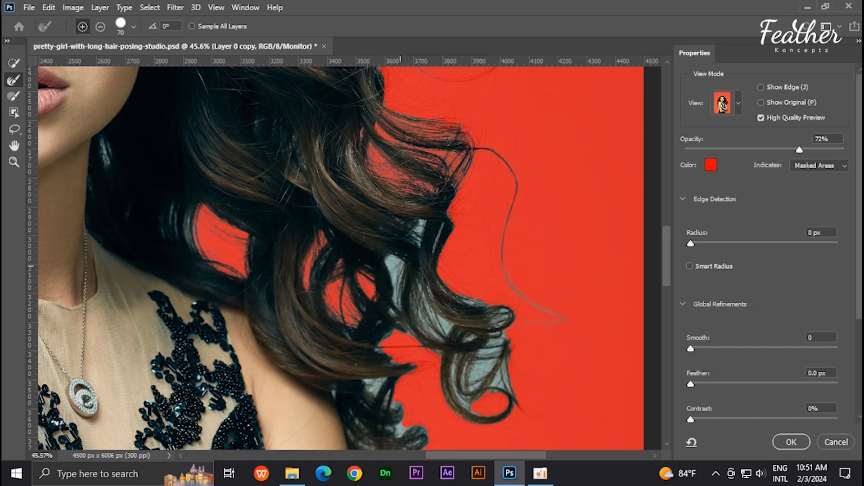
mouse_move(425, 221)
mouse_down()
mouse_move(414, 238)
mouse_move(435, 233)
mouse_up()
mouse_move(393, 262)
mouse_down()
mouse_move(398, 310)
mouse_move(354, 227)
mouse_move(327, 219)
mouse_move(333, 199)
mouse_move(325, 200)
mouse_move(350, 245)
mouse_move(341, 239)
mouse_move(351, 231)
mouse_move(344, 236)
mouse_move(321, 219)
mouse_move(324, 229)
mouse_move(357, 236)
mouse_up()
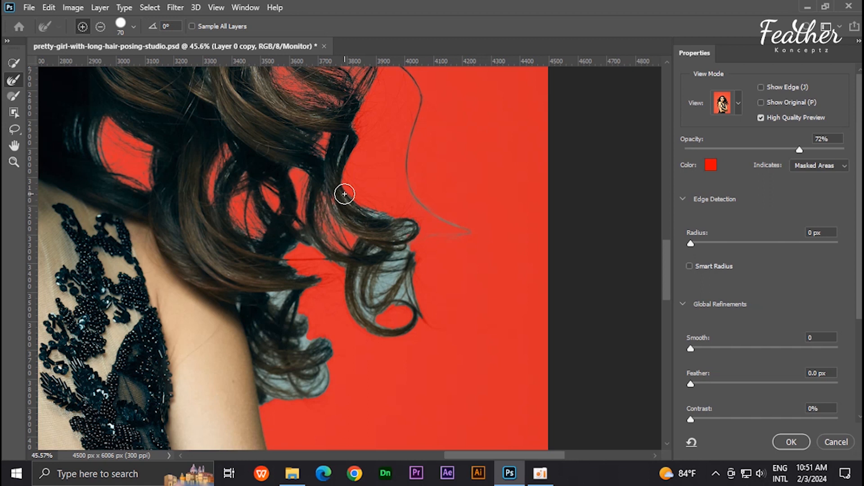
- Refine the looped curl tips and the lowest curls beside the upper arm, clearing the background trapped between the strands
mouse_move(344, 194)
mouse_down()
mouse_move(395, 219)
mouse_move(403, 234)
mouse_move(410, 227)
mouse_move(370, 253)
mouse_move(364, 302)
mouse_move(361, 274)
mouse_move(372, 319)
mouse_up()
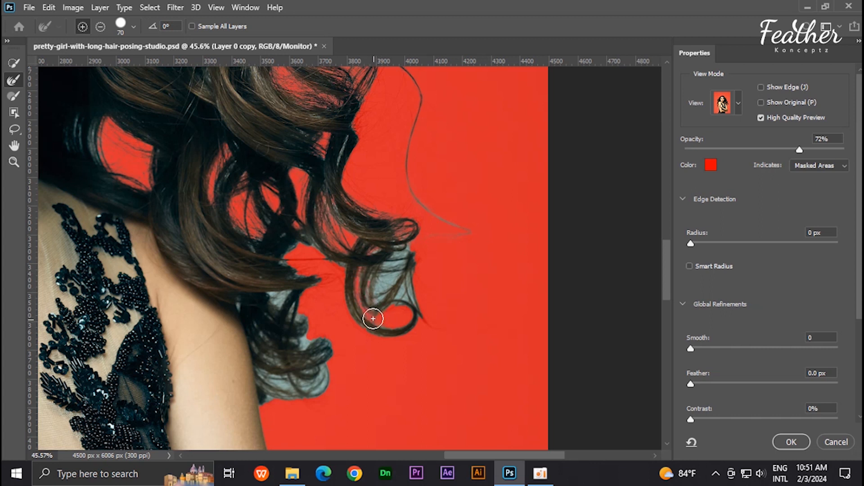
mouse_move(388, 262)
mouse_down()
mouse_move(373, 297)
mouse_move(394, 279)
mouse_move(383, 288)
mouse_move(408, 240)
mouse_move(392, 280)
mouse_move(411, 299)
mouse_move(398, 291)
mouse_move(384, 308)
mouse_move(365, 290)
mouse_move(370, 299)
mouse_up()
drag(298, 241, 393, 188)
mouse_move(384, 228)
mouse_down()
mouse_move(366, 255)
mouse_move(361, 237)
mouse_move(327, 249)
mouse_move(388, 258)
mouse_move(403, 283)
mouse_move(393, 267)
mouse_move(404, 301)
mouse_move(396, 299)
mouse_move(421, 292)
mouse_move(414, 328)
mouse_move(403, 336)
mouse_move(364, 323)
mouse_move(388, 331)
mouse_move(363, 336)
mouse_move(358, 318)
mouse_move(366, 341)
mouse_move(379, 344)
mouse_move(368, 343)
mouse_move(383, 332)
mouse_move(365, 318)
mouse_move(359, 299)
mouse_move(407, 315)
mouse_move(375, 306)
mouse_move(384, 285)
mouse_up()
mouse_move(353, 261)
mouse_down()
mouse_move(352, 289)
mouse_move(359, 276)
mouse_move(390, 279)
mouse_move(384, 201)
mouse_move(419, 201)
mouse_move(436, 214)
mouse_move(439, 205)
mouse_move(399, 177)
mouse_move(436, 172)
mouse_move(393, 200)
mouse_move(409, 212)
mouse_up()
drag(476, 198, 465, 238)
- Apply the Select and Mask refinement as a selection and copy the selected woman onto her own layer
scroll(463, 238, down, 8)
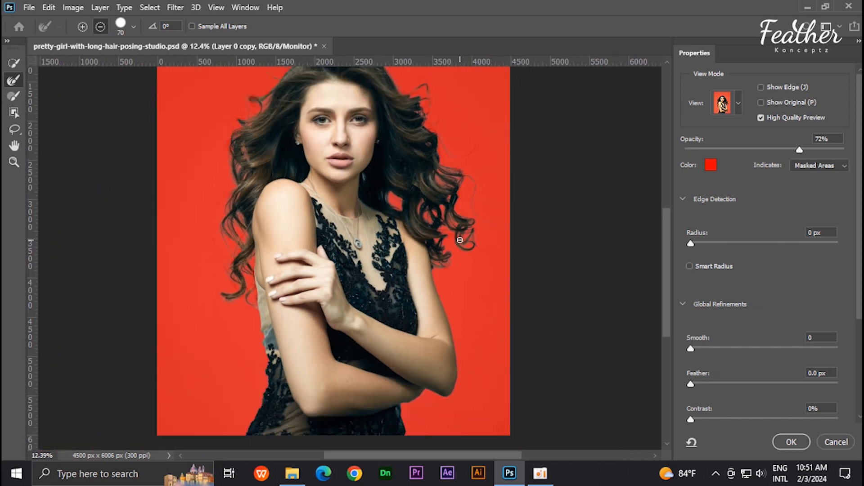
click(794, 444)
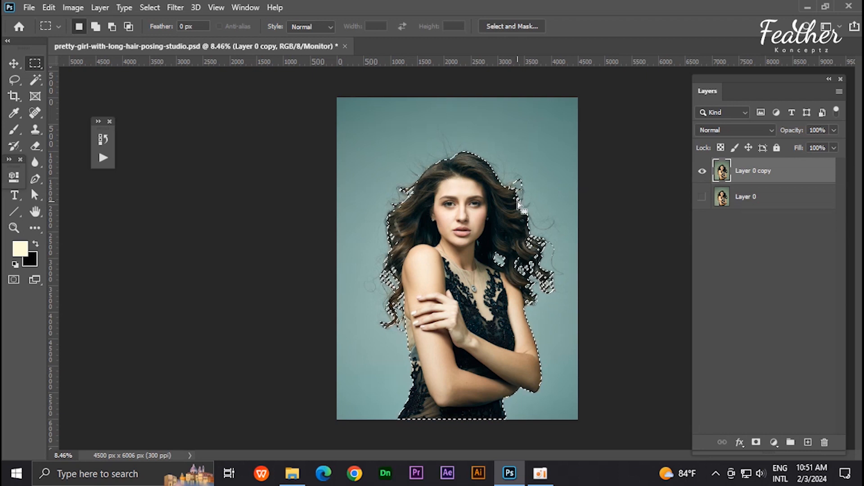
key(ctrl+j)
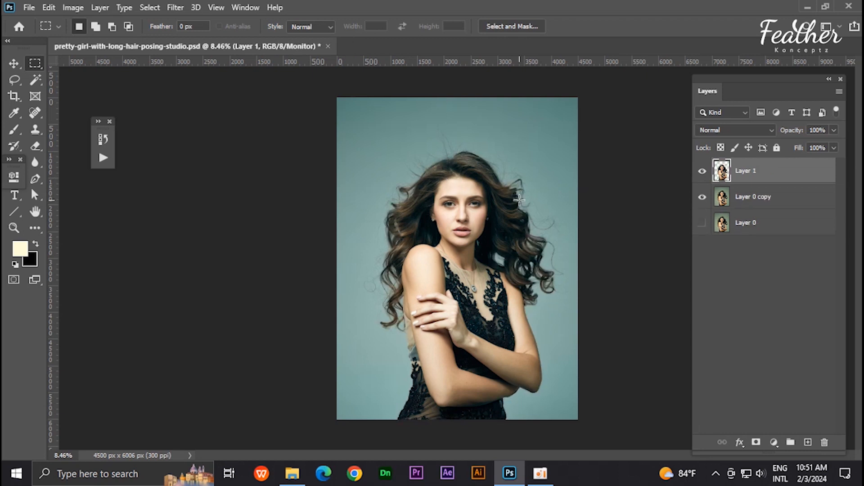
- Add a new layer above Layer 0 copy, beneath the cutout, and fill it with the cream foreground color
click(762, 206)
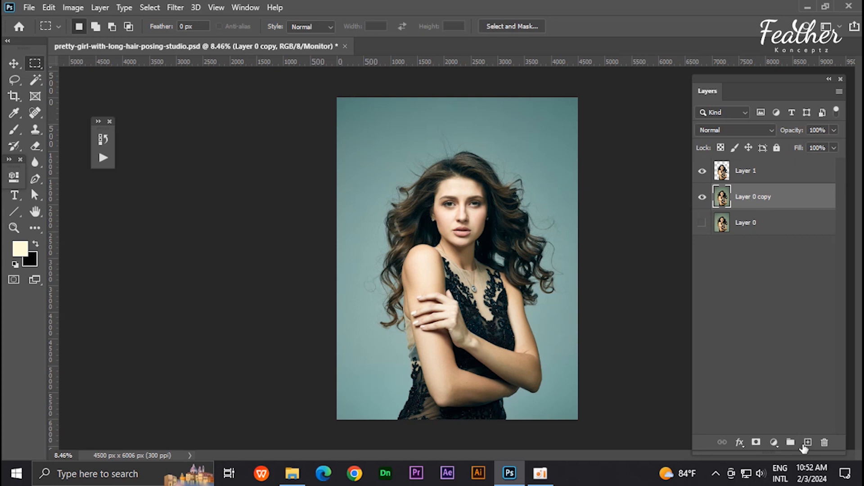
click(806, 444)
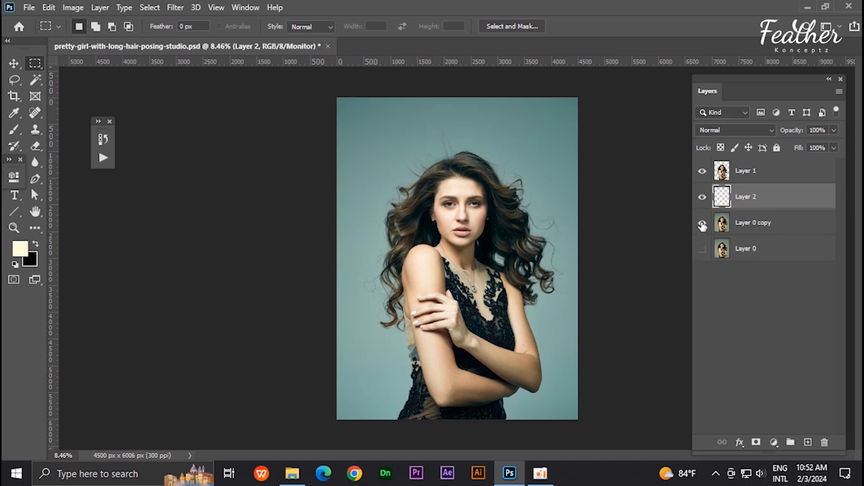
key(alt+BackSpace)
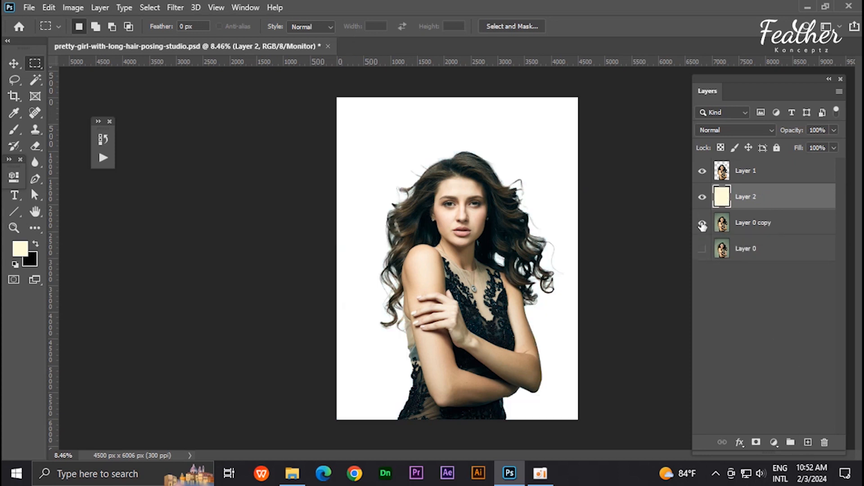
- Switch to the Move tool and toggle the fill layer's visibility repeatedly to compare the cutout with the original background
click(14, 64)
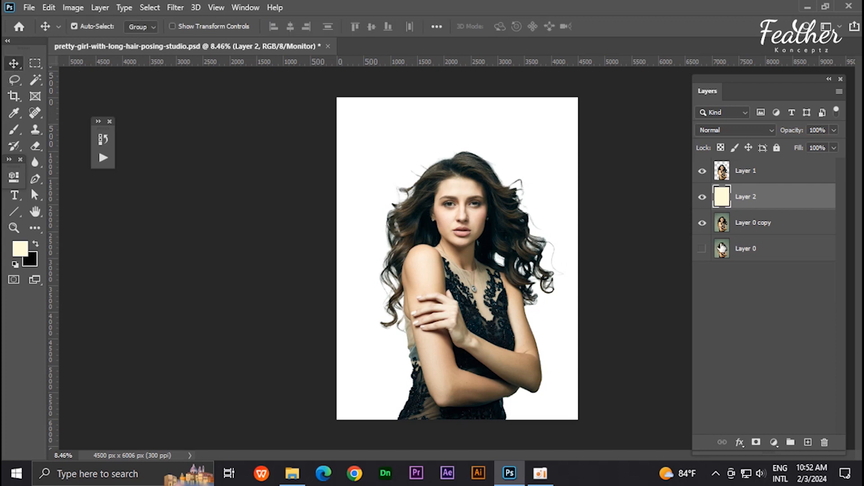
click(702, 197)
click(702, 197)
click(702, 197)
click(702, 197)
click(702, 197)
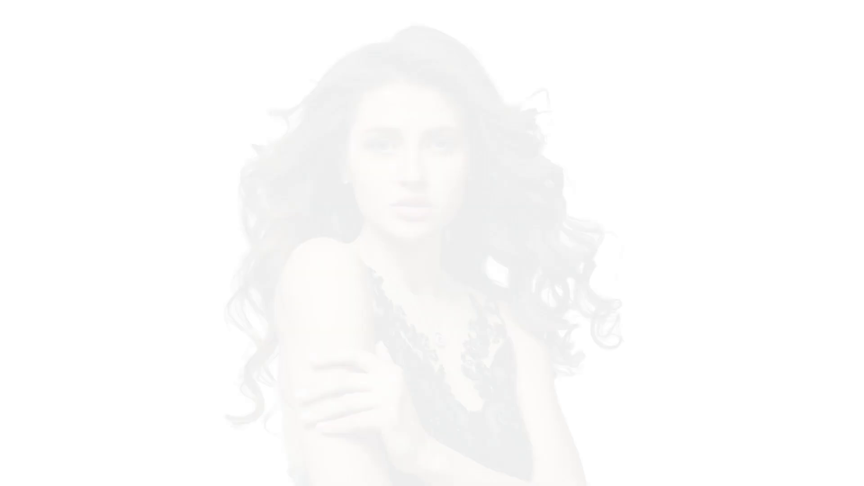